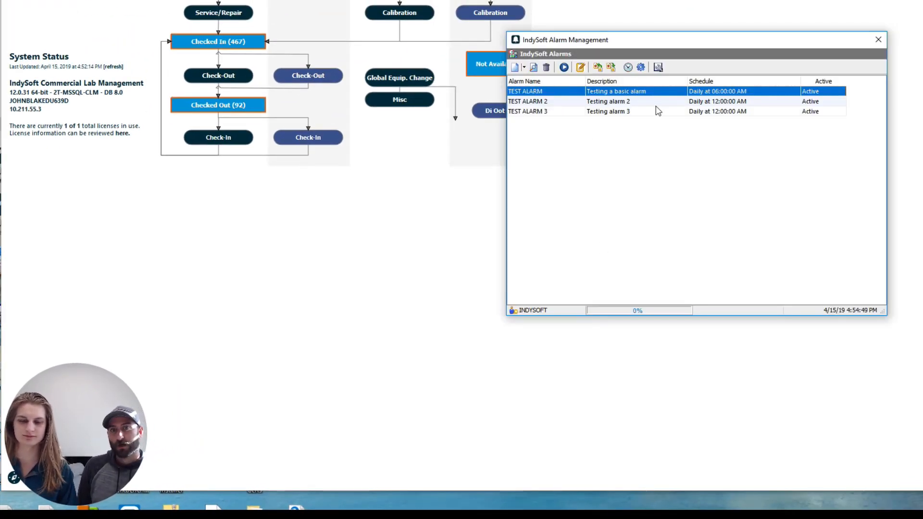
- Open Windows Task Scheduler from the alarm manager and review the IndySoft folder's tasks, including their last run results
{"action": "left_click", "coordinate": [628, 72]}
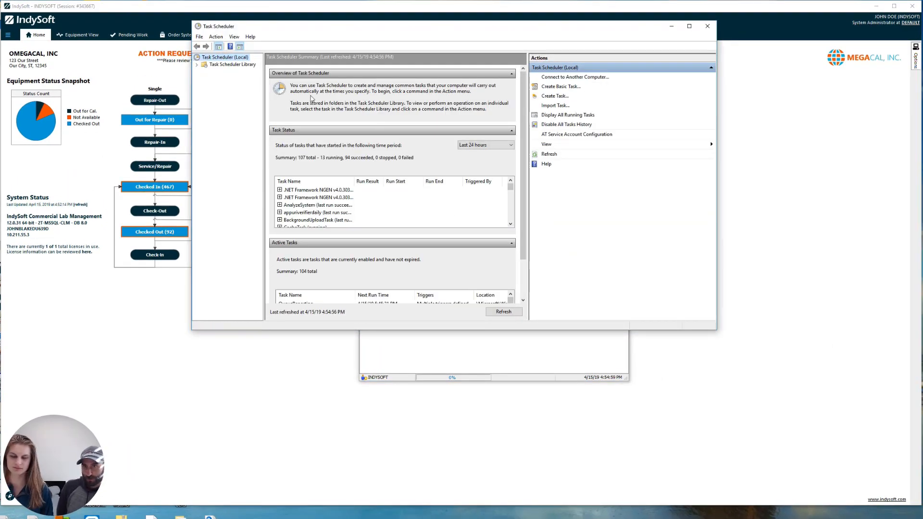
{"action": "left_click", "coordinate": [196, 64]}
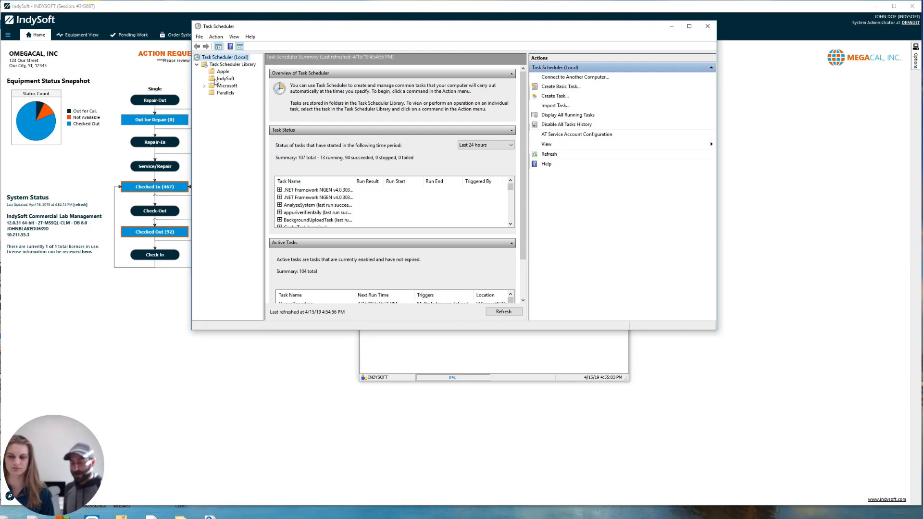
{"action": "left_click", "coordinate": [222, 78]}
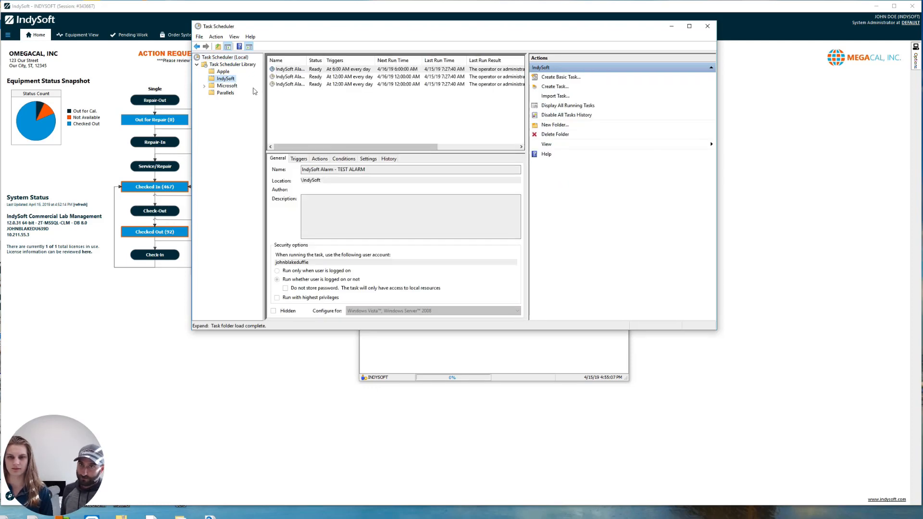
{"action": "left_click_drag", "start_coordinate": [339, 148], "coordinate": [341, 150]}
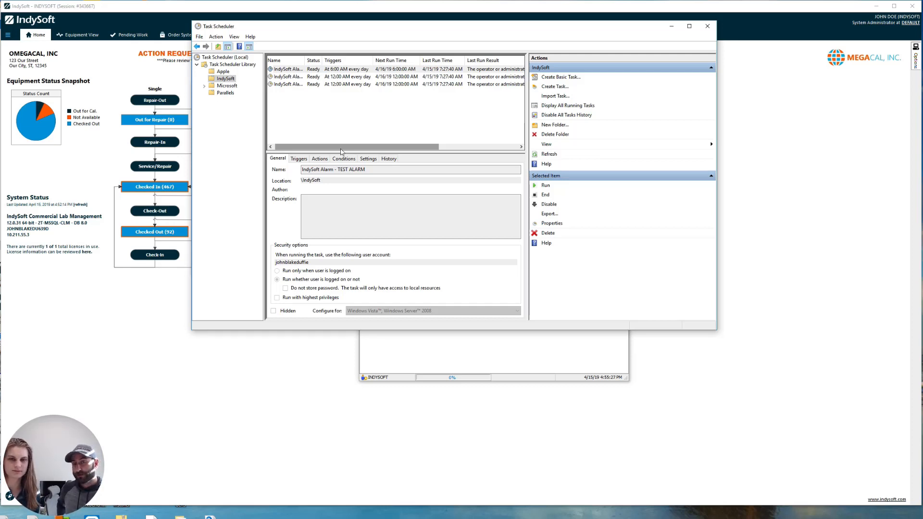
{"action": "left_click", "coordinate": [341, 150]}
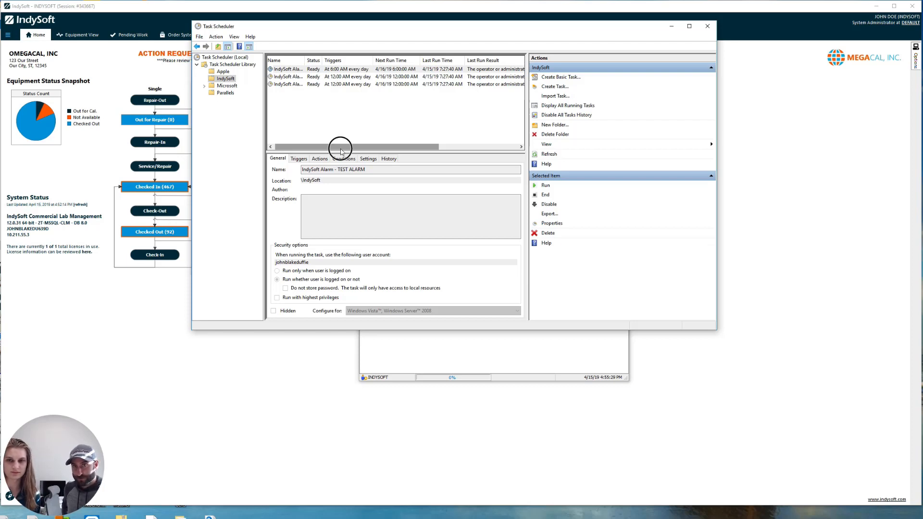
{"action": "left_click_drag", "start_coordinate": [343, 149], "coordinate": [406, 158]}
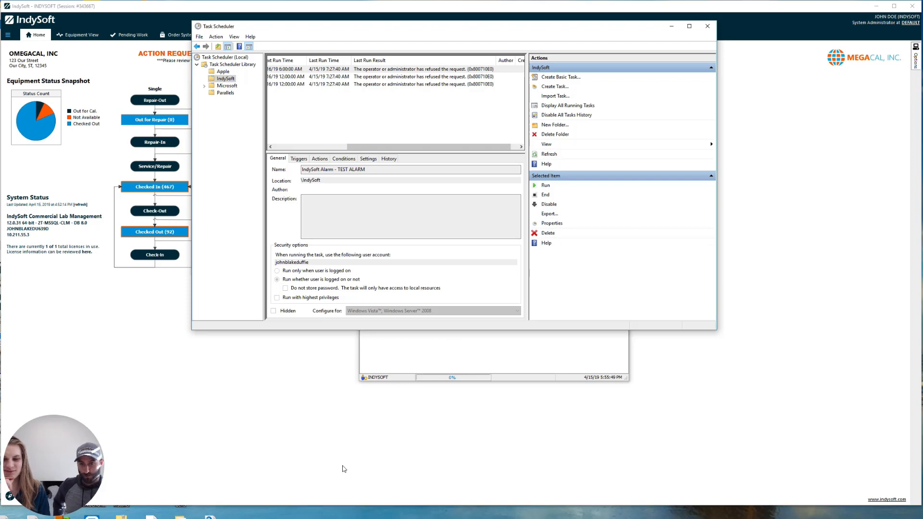
- Switch to the browser and read the error 0x800710E0 article's introduction and Method 1 on setting user permissions
{"action": "left_click", "coordinate": [291, 518]}
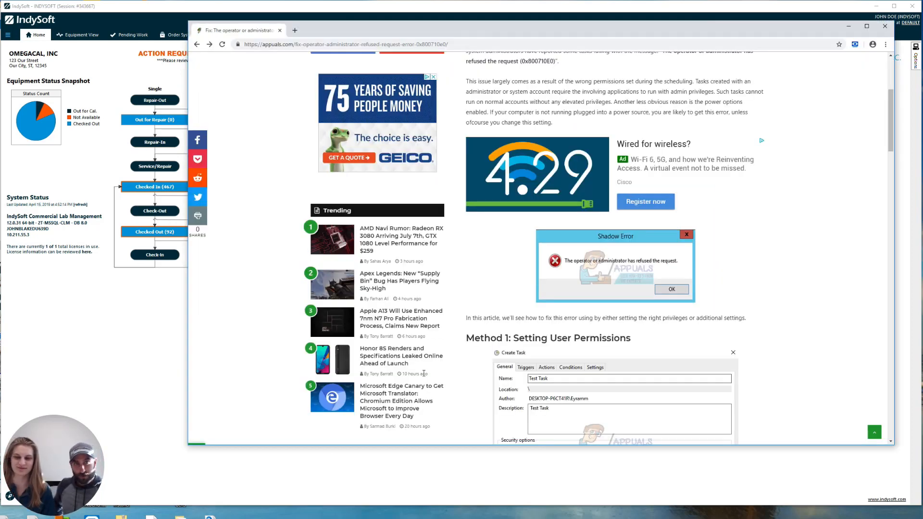
{"action": "scroll", "coordinate": [593, 261], "scroll_direction": "up", "scroll_amount": 5}
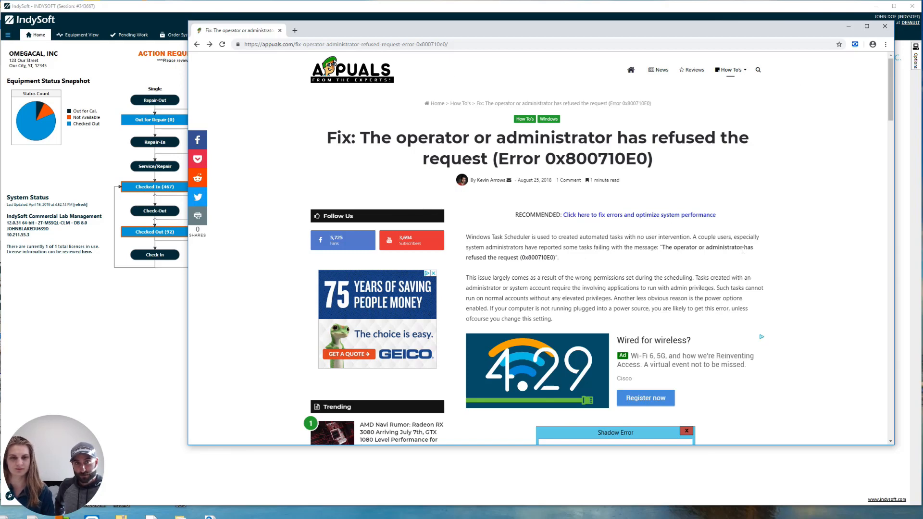
{"action": "scroll", "coordinate": [744, 250], "scroll_direction": "down", "scroll_amount": 6}
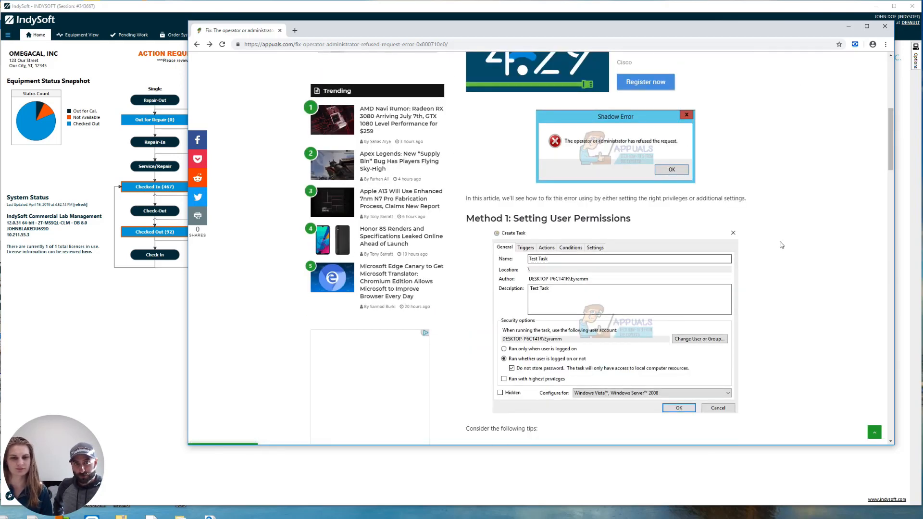
{"action": "left_click_drag", "start_coordinate": [515, 220], "coordinate": [661, 216]}
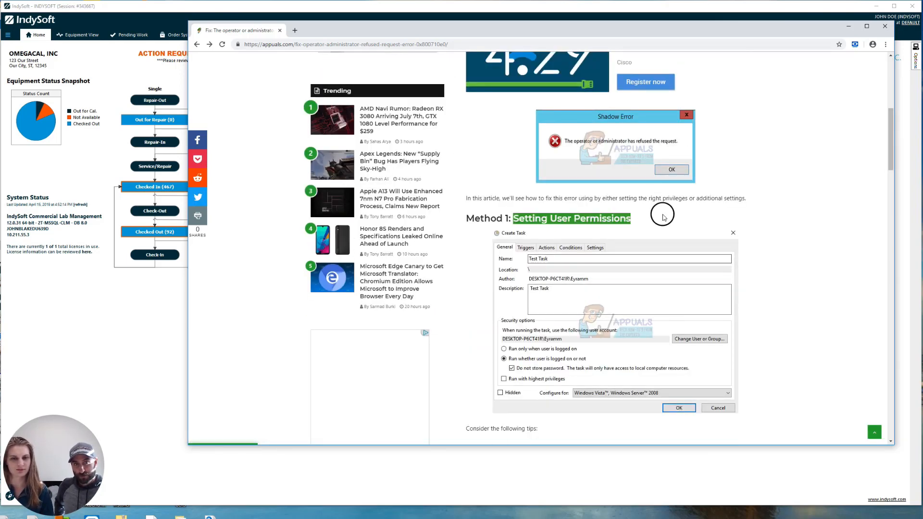
{"action": "scroll", "coordinate": [663, 218], "scroll_direction": "down", "scroll_amount": 2}
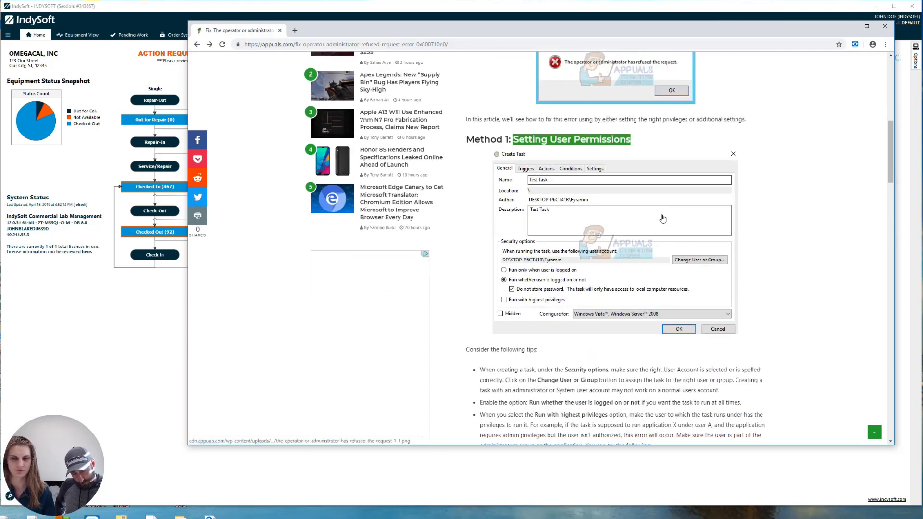
- Examine the article's application permission instructions and Method 2 on changing the power setting in the task conditions
{"action": "scroll", "coordinate": [662, 218], "scroll_direction": "down", "scroll_amount": 8}
{"action": "scroll", "coordinate": [664, 219], "scroll_direction": "down", "scroll_amount": 4}
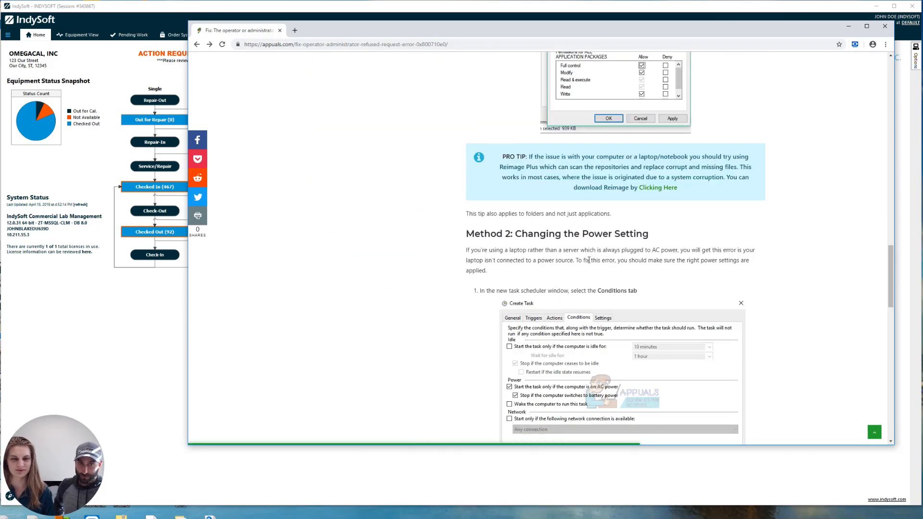
{"action": "left_click_drag", "start_coordinate": [515, 234], "coordinate": [650, 237]}
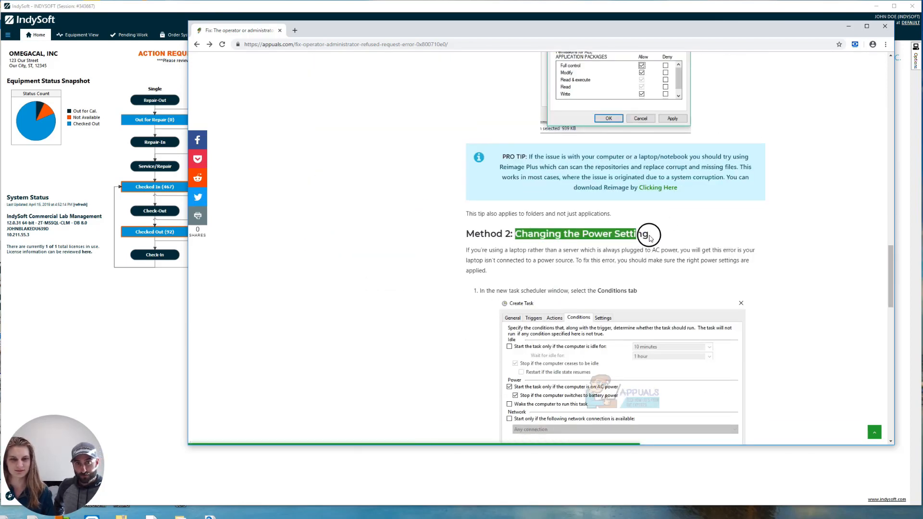
{"action": "left_click", "coordinate": [662, 243]}
{"action": "scroll", "coordinate": [662, 244], "scroll_direction": "up", "scroll_amount": 10}
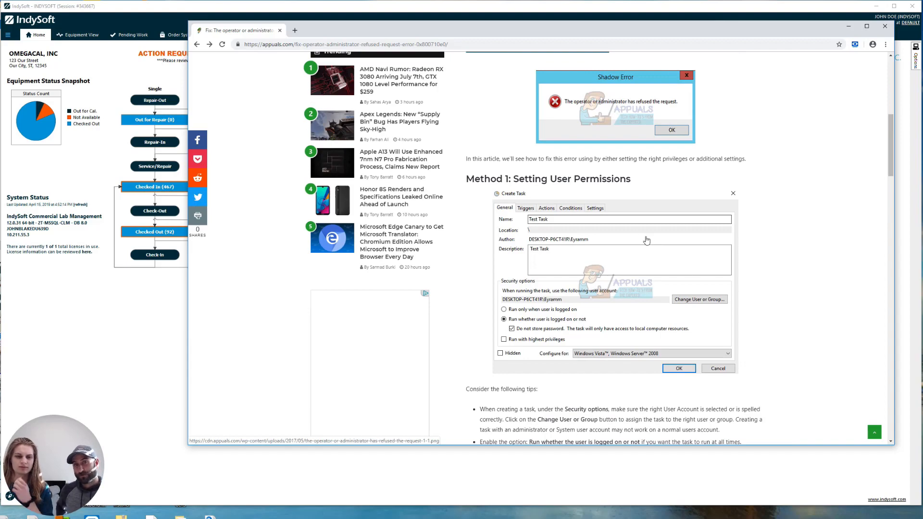
{"action": "scroll", "coordinate": [653, 245], "scroll_direction": "down", "scroll_amount": 10}
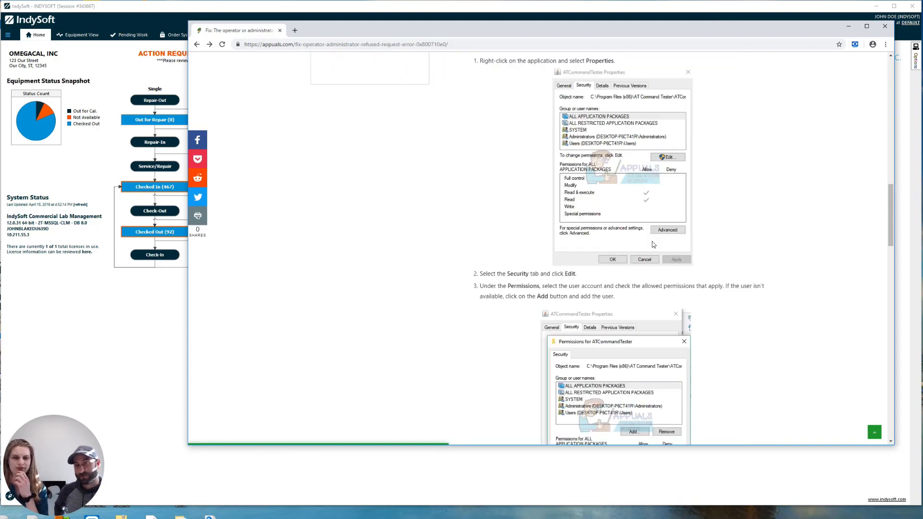
{"action": "scroll", "coordinate": [653, 245], "scroll_direction": "down", "scroll_amount": 2}
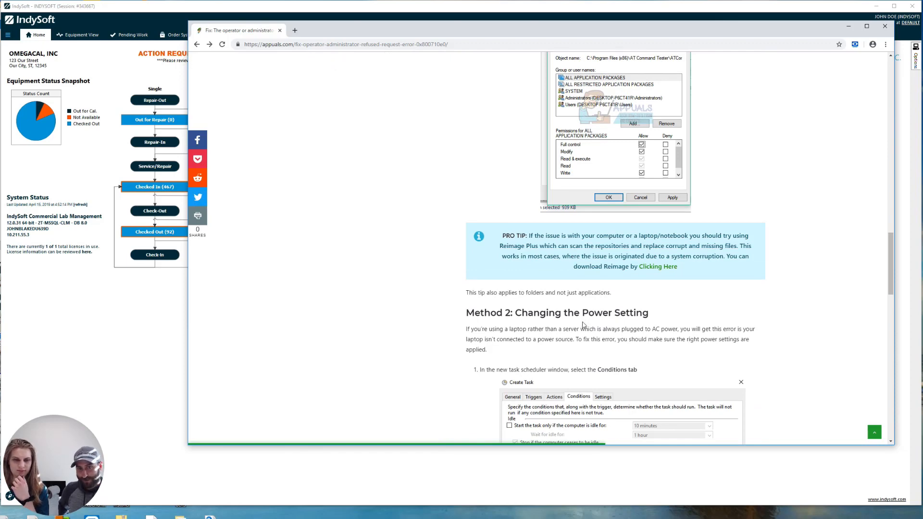
{"action": "scroll", "coordinate": [581, 324], "scroll_direction": "down", "scroll_amount": 4}
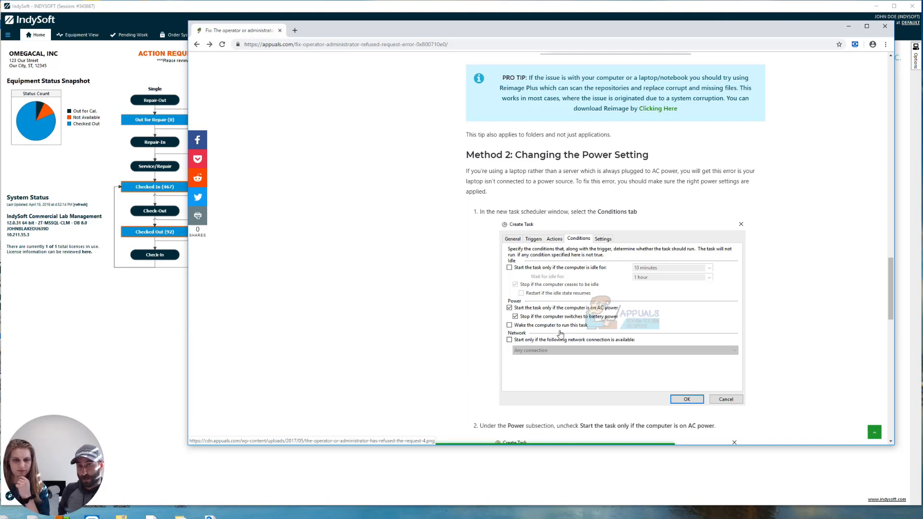
- Switch back to IndySoft Alarm Management, open TEST ALARM for editing and advance past its schedule to the alarm filter
{"action": "left_click", "coordinate": [137, 321]}
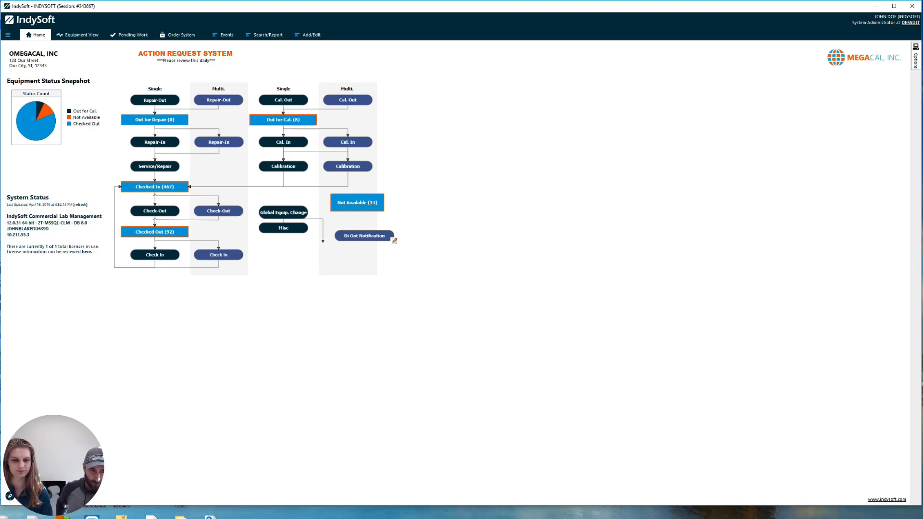
{"action": "left_click", "coordinate": [461, 517]}
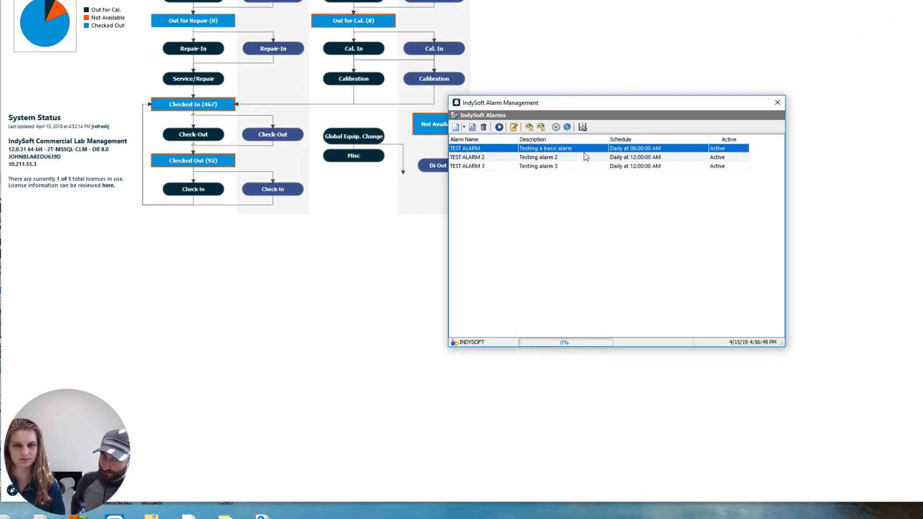
{"action": "double_click", "coordinate": [586, 149]}
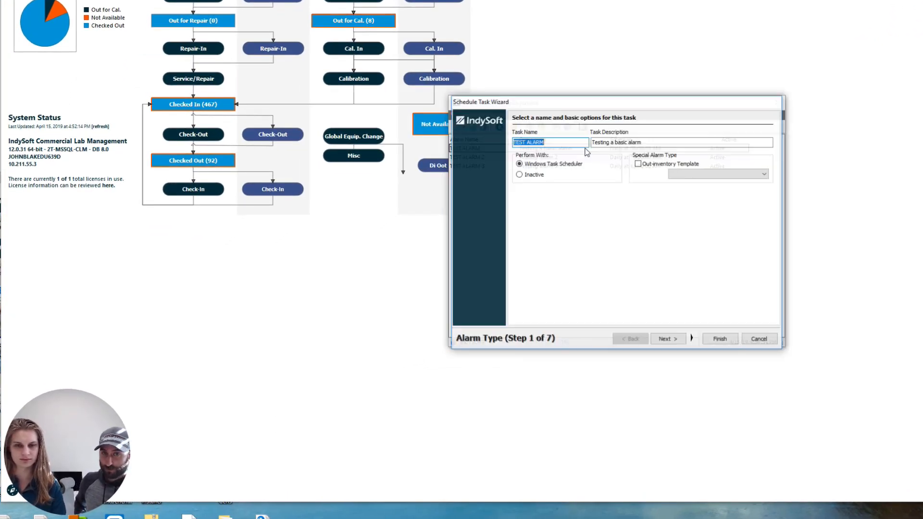
{"action": "left_click", "coordinate": [665, 339]}
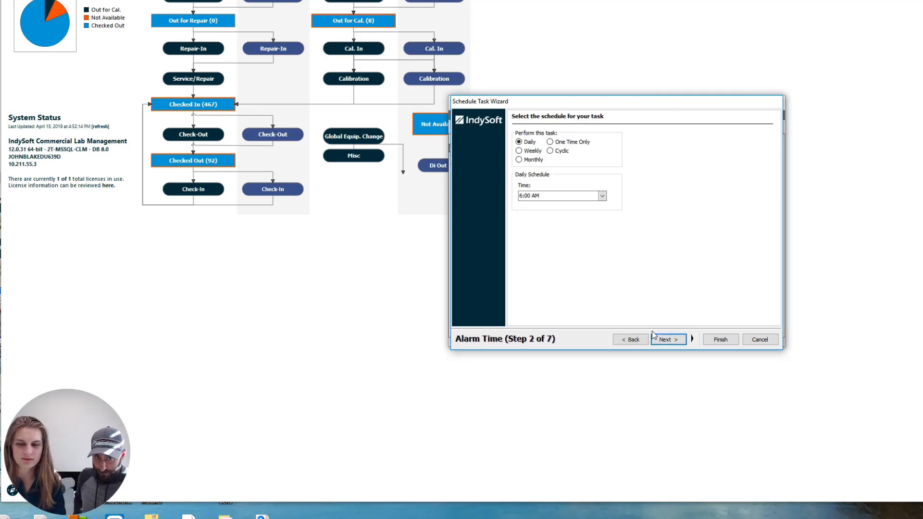
{"action": "left_click", "coordinate": [660, 339]}
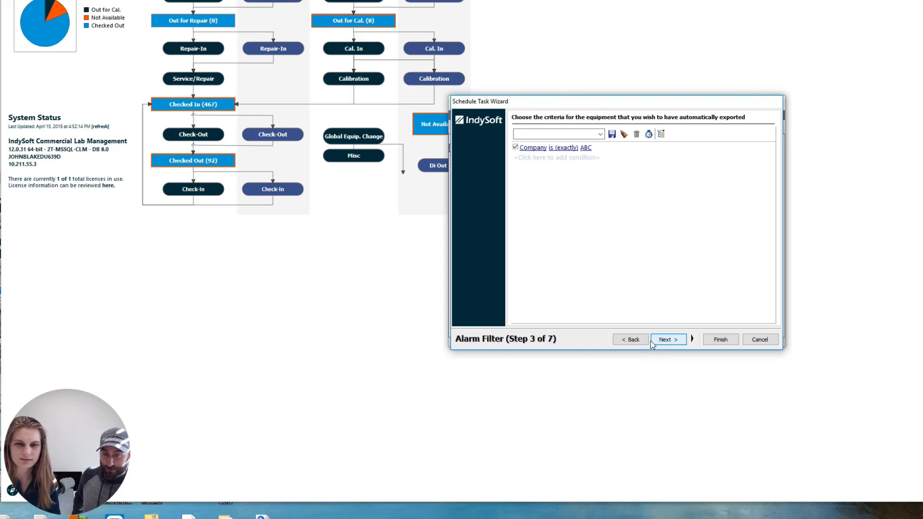
- Check how many equipment records match the alarm filter for company ABC
{"action": "left_click", "coordinate": [649, 134]}
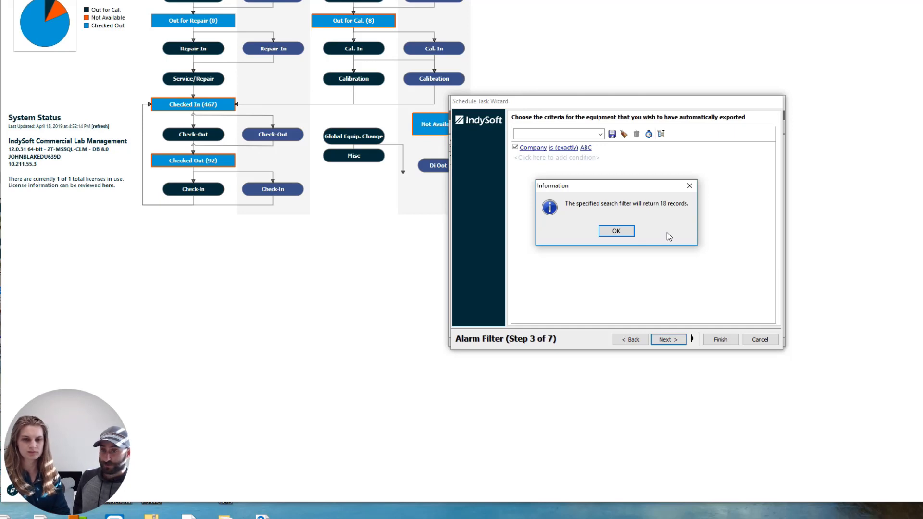
{"action": "left_click", "coordinate": [689, 185]}
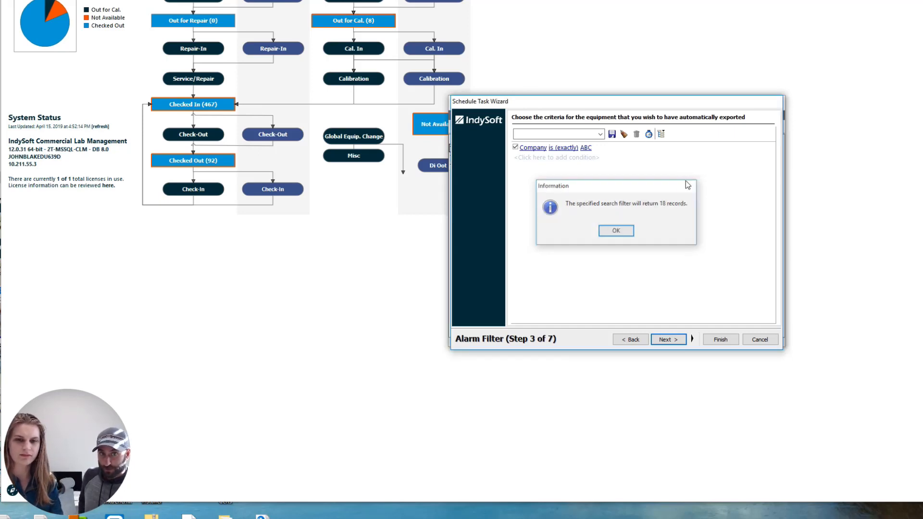
{"action": "left_click", "coordinate": [648, 136]}
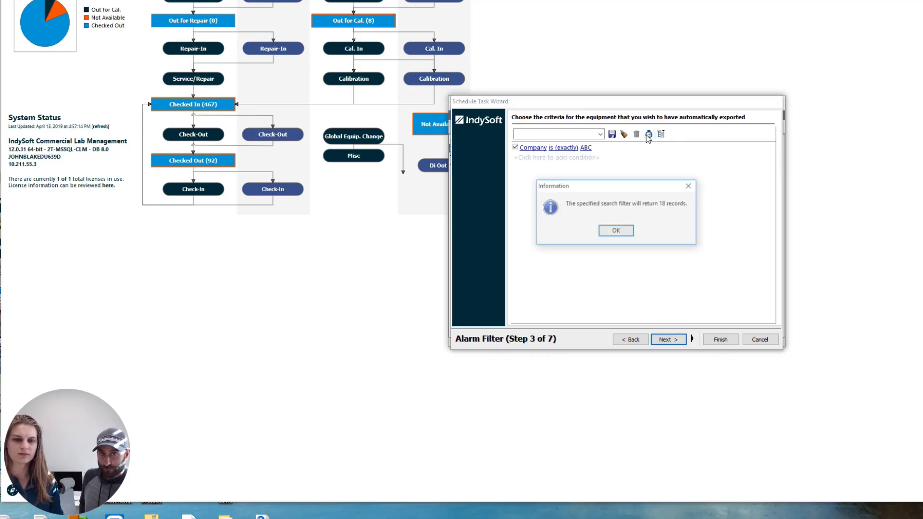
{"action": "left_click", "coordinate": [632, 231]}
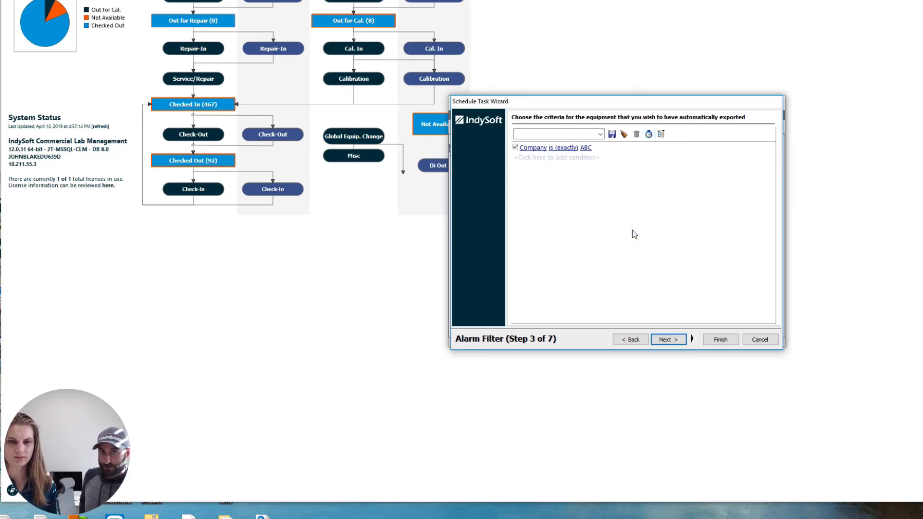
- Open the setup of the DUE FOR CALIBRATION THIS MONTH report and check how many records its equipment filter returns
{"action": "left_click", "coordinate": [668, 339]}
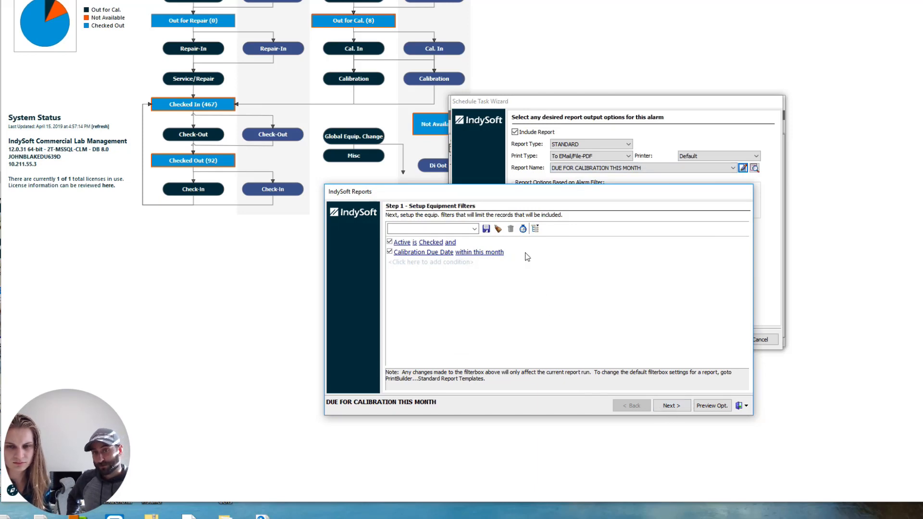
{"action": "left_click", "coordinate": [523, 229]}
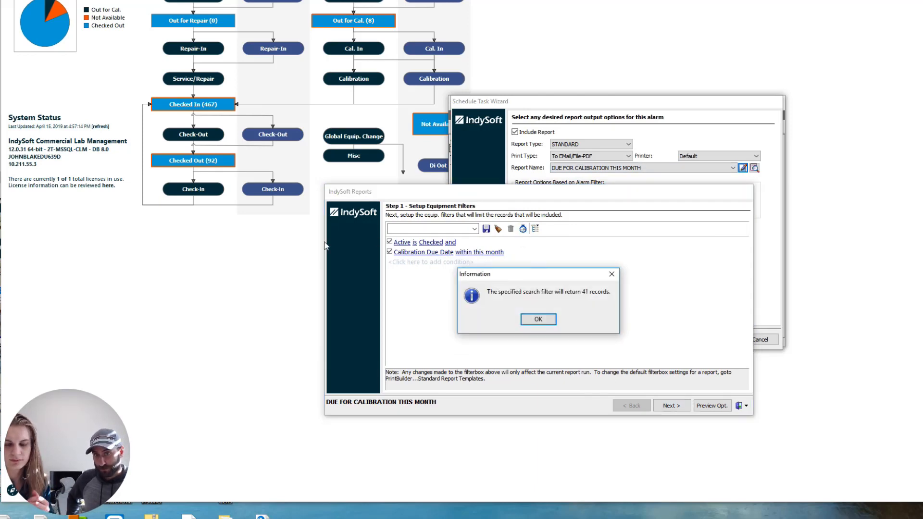
{"action": "left_click", "coordinate": [539, 320]}
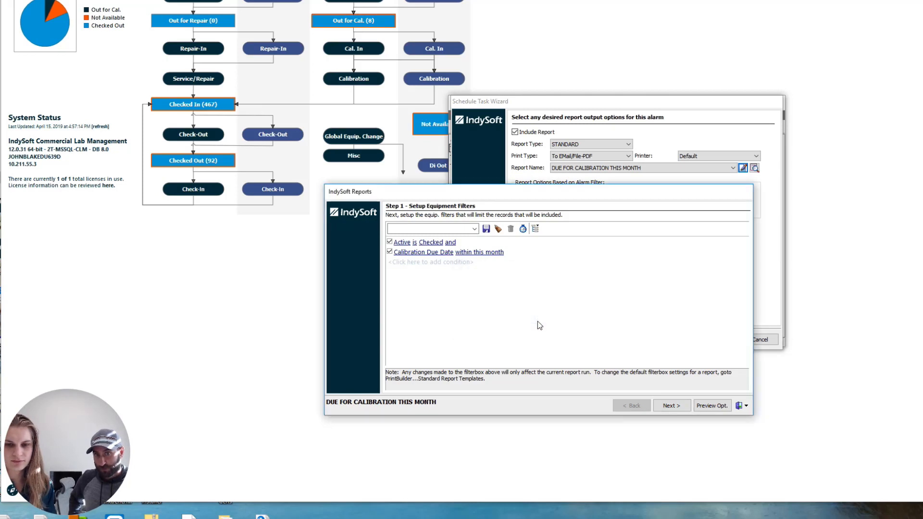
- Advance to the report's print options, compare them with the alarm's output settings, then save and exit the report setup
{"action": "left_click", "coordinate": [685, 408]}
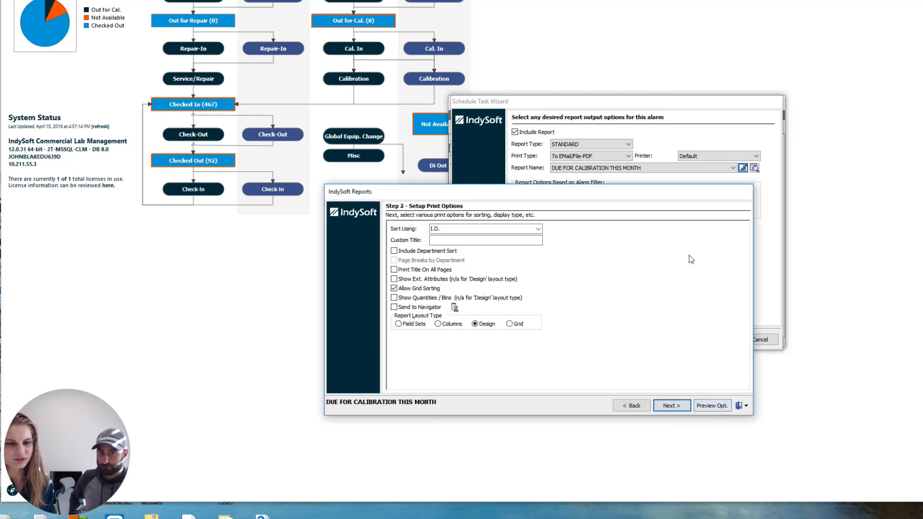
{"action": "left_click_drag", "start_coordinate": [658, 192], "coordinate": [344, 102]}
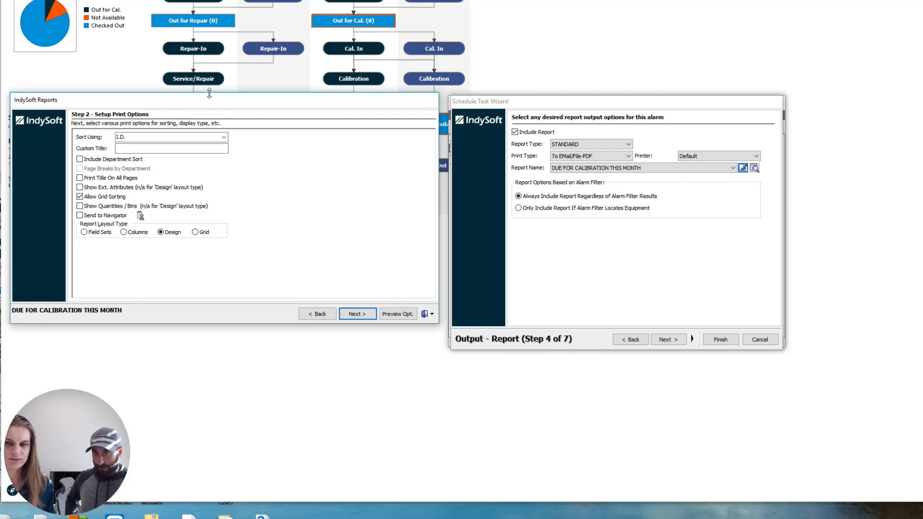
{"action": "left_click_drag", "start_coordinate": [203, 105], "coordinate": [559, 215]}
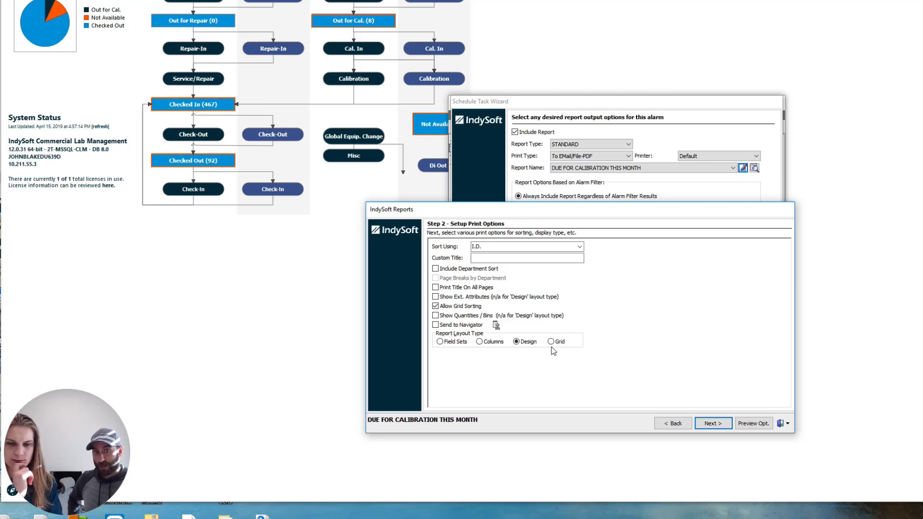
{"action": "left_click", "coordinate": [784, 424]}
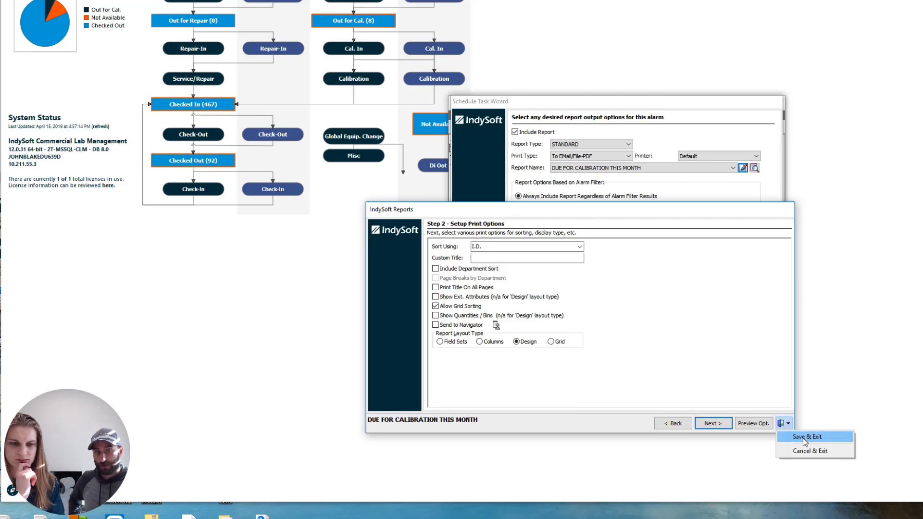
{"action": "left_click", "coordinate": [806, 436]}
- Look through the print types available for the alarm's report output
{"action": "left_click", "coordinate": [596, 156]}
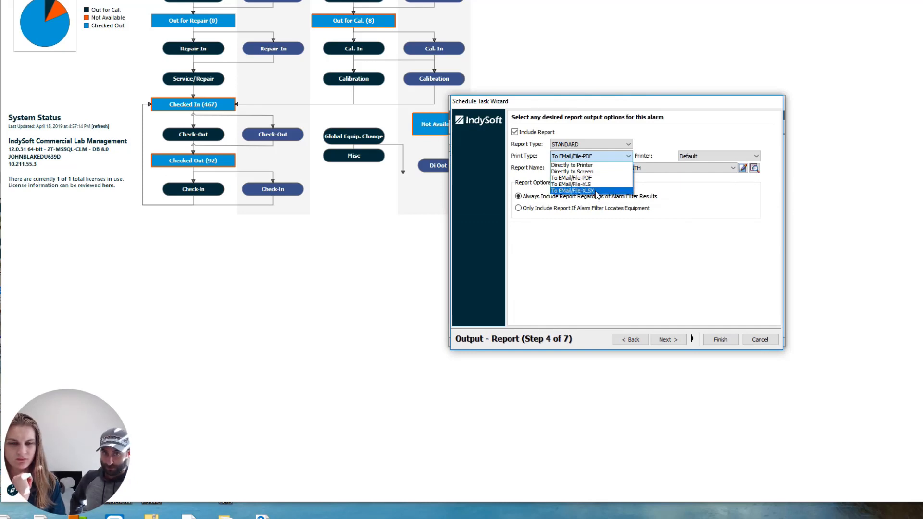
{"action": "left_click", "coordinate": [646, 293]}
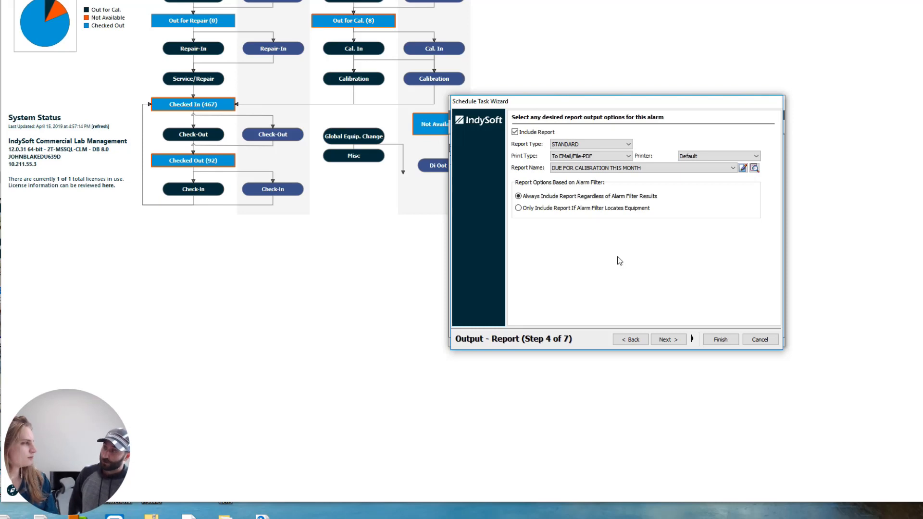
- Review TEST ALARM's basic options and daily schedule again, then advance through the wizard to the email output options
{"action": "left_click", "coordinate": [623, 339]}
{"action": "left_click", "coordinate": [623, 340]}
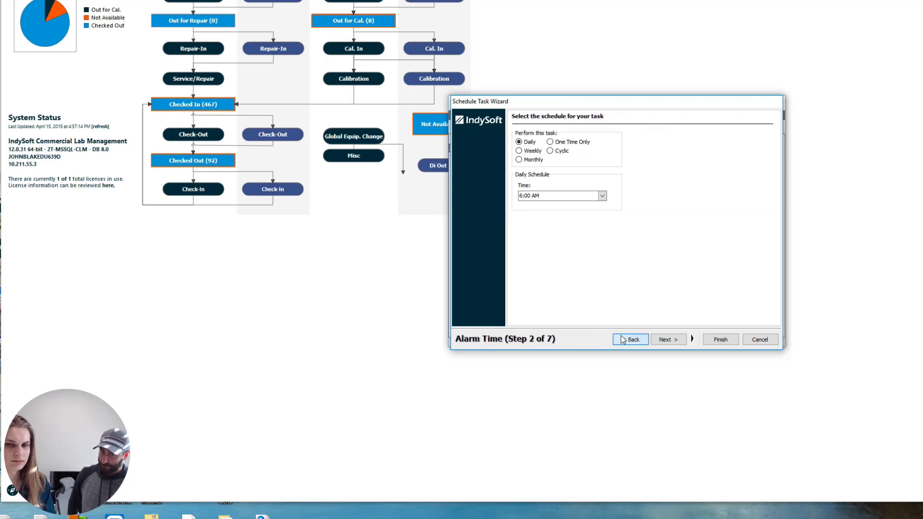
{"action": "left_click", "coordinate": [623, 339]}
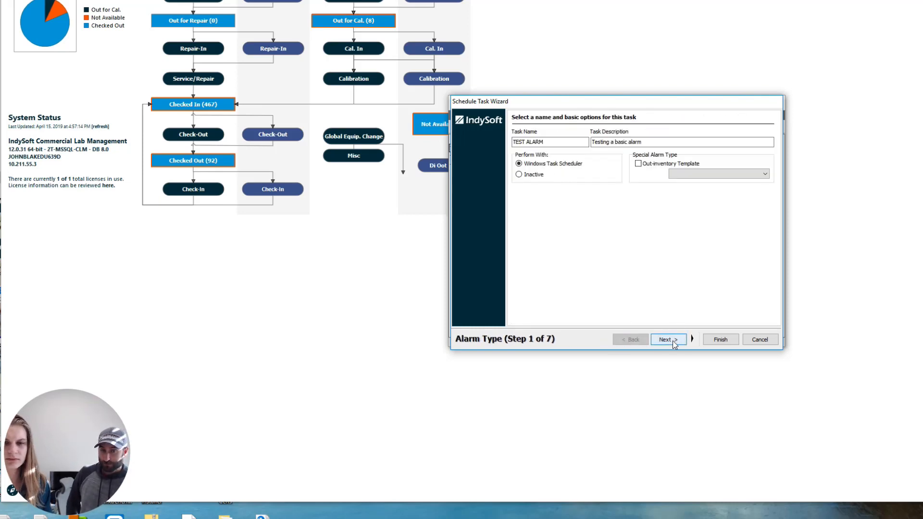
{"action": "left_click", "coordinate": [673, 341]}
{"action": "left_click", "coordinate": [674, 341]}
{"action": "left_click", "coordinate": [673, 341]}
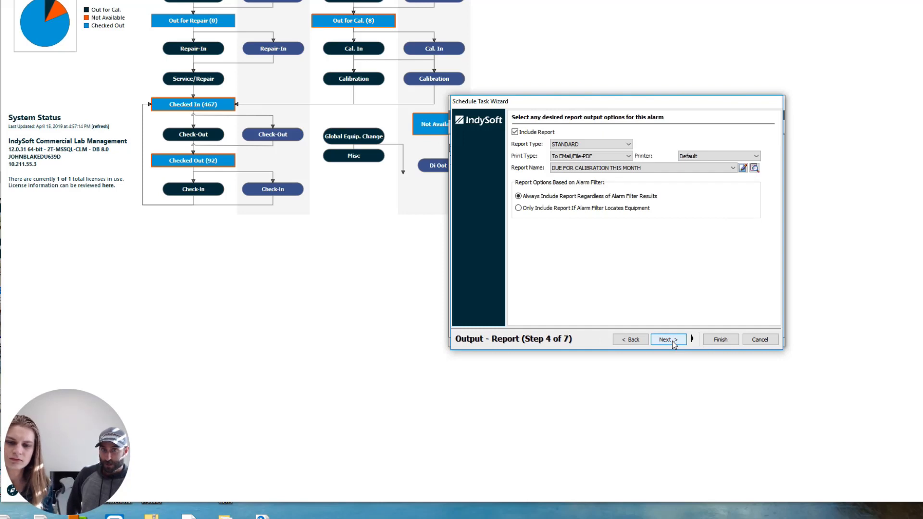
{"action": "left_click", "coordinate": [673, 341]}
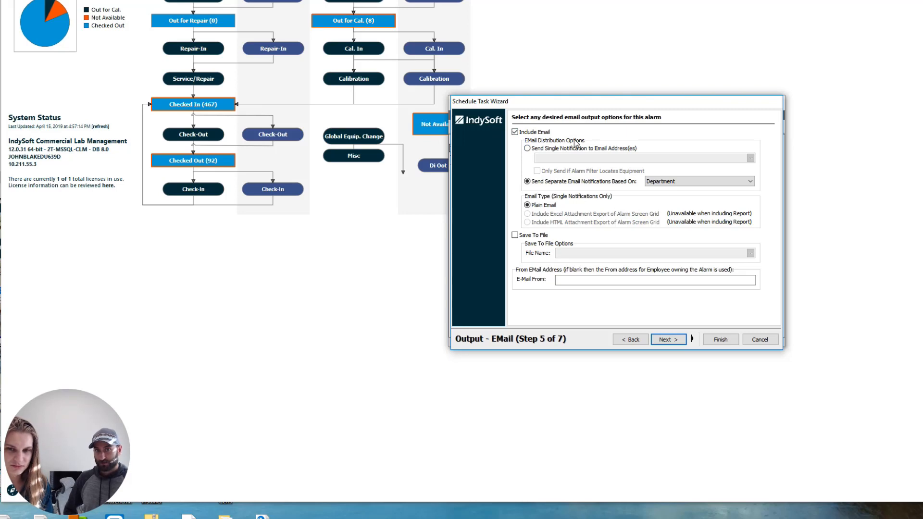
- Exclude email from the alarm's output and enable Save To File with its file name ready for entry
{"action": "left_click", "coordinate": [514, 132]}
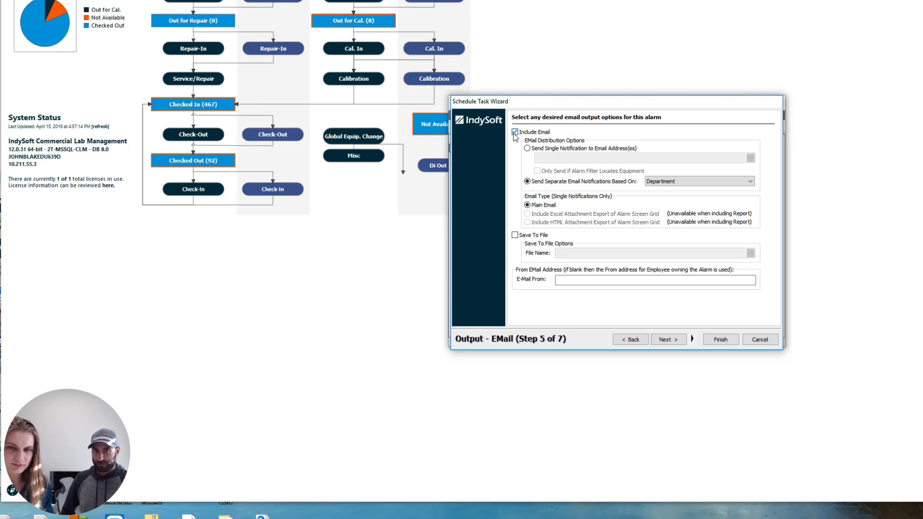
{"action": "left_click", "coordinate": [514, 235]}
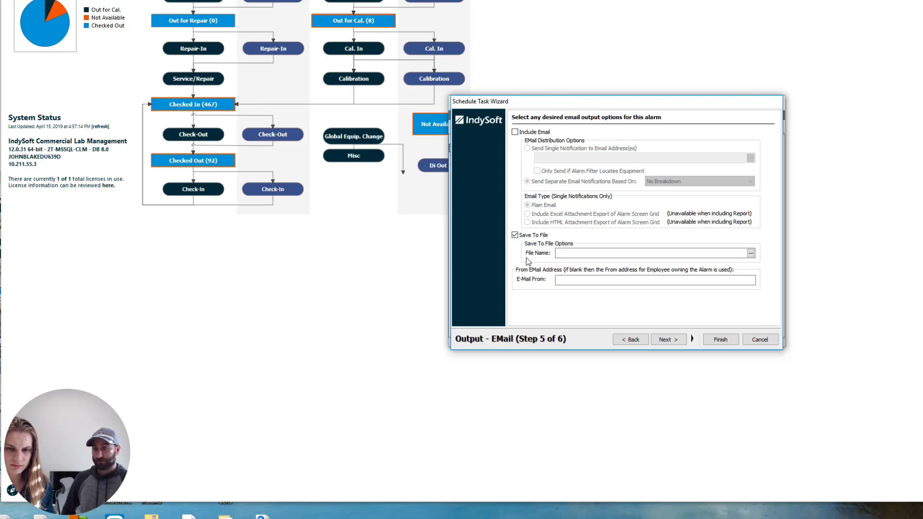
{"action": "left_click", "coordinate": [577, 253]}
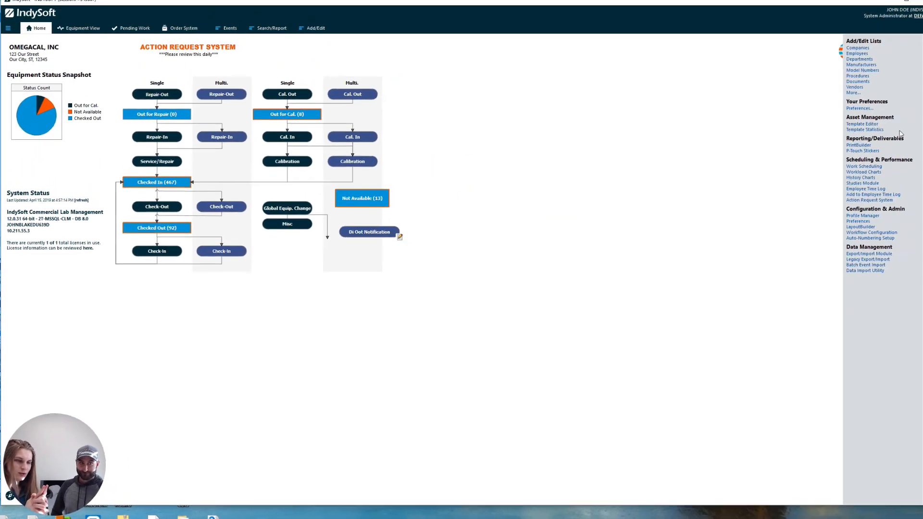
- Examine the E-Mail Settings in the User/Location preferences, including the SMTP options and email test, then close without saving
{"action": "left_click", "coordinate": [858, 221]}
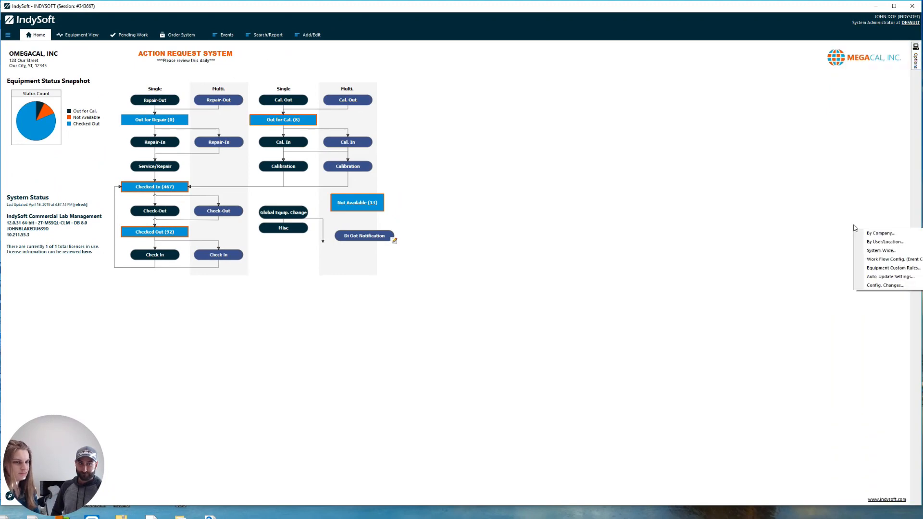
{"action": "left_click", "coordinate": [900, 244]}
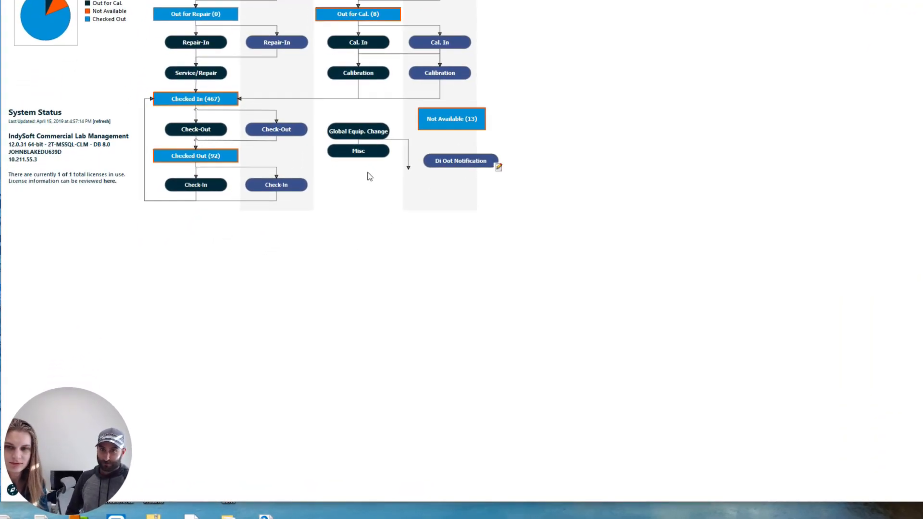
{"action": "left_click", "coordinate": [437, 178]}
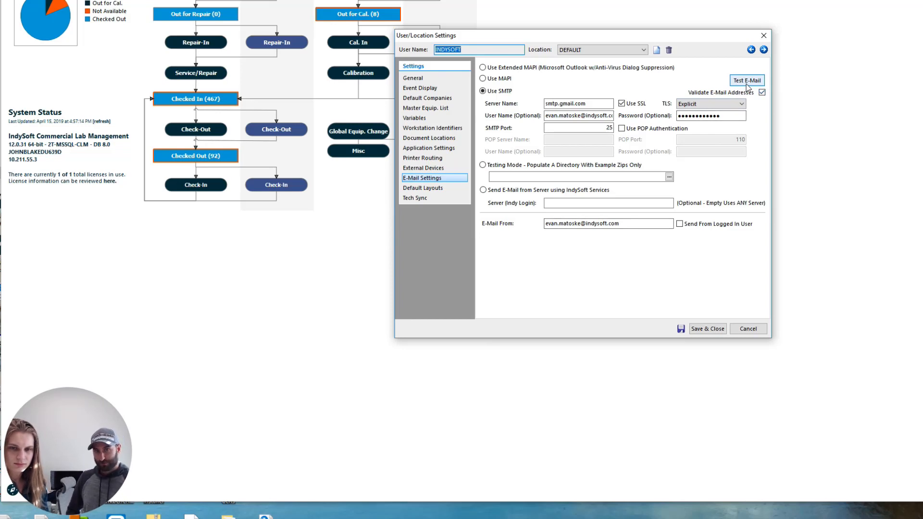
{"action": "left_click", "coordinate": [741, 328]}
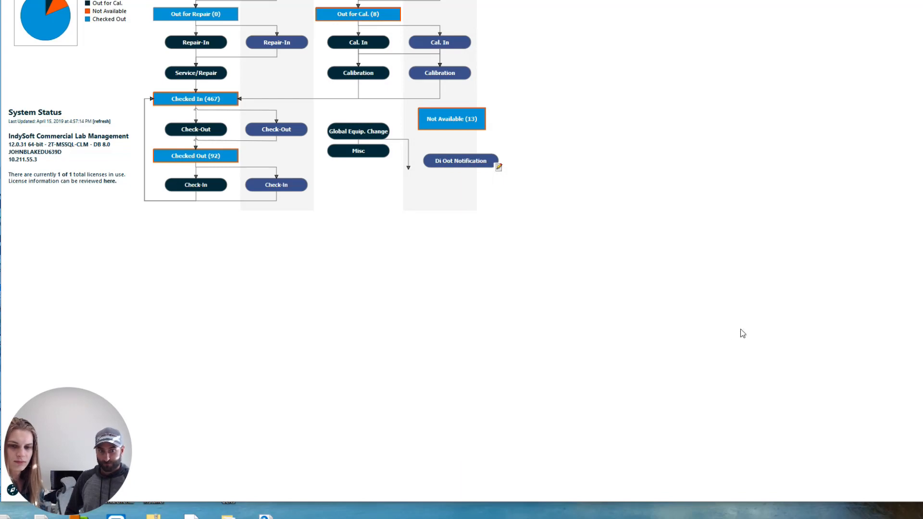
- Return to the Schedule Task Wizard, step back to TEST ALARM's basic options, and cancel the alarm edit
{"action": "key", "text": "alt+Tab"}
{"action": "key", "text": "alt+Tab"}
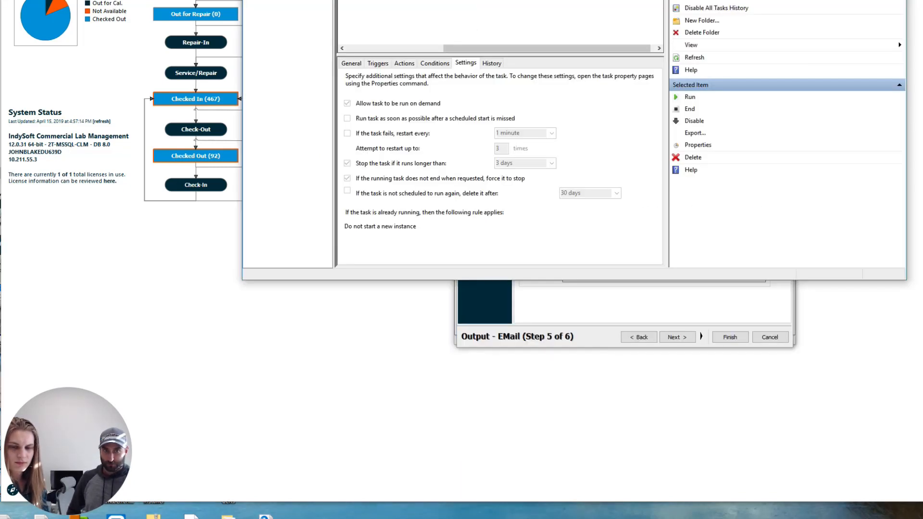
{"action": "key", "text": "alt+Tab"}
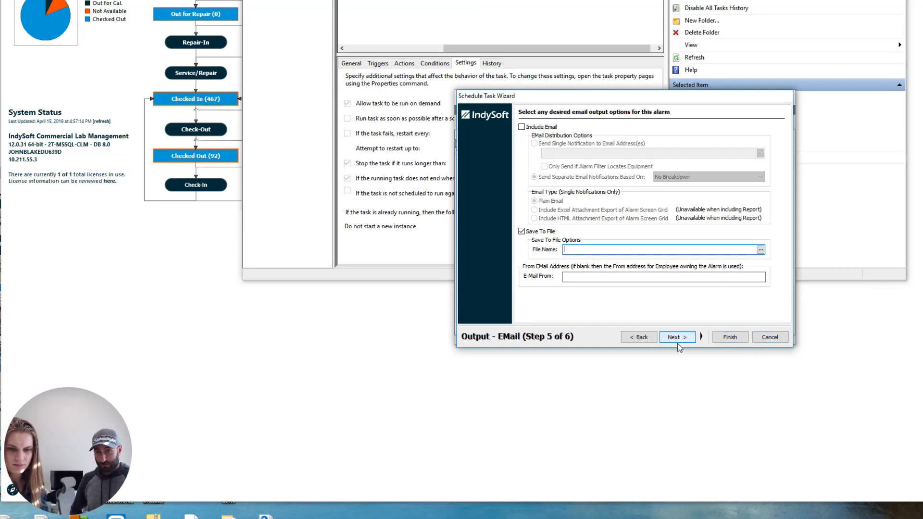
{"action": "left_click", "coordinate": [644, 339]}
{"action": "left_click", "coordinate": [644, 338]}
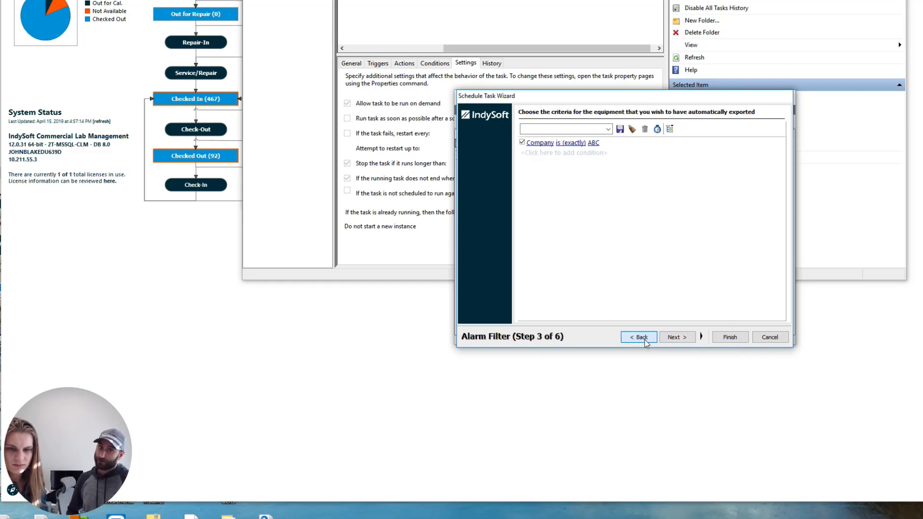
{"action": "left_click", "coordinate": [644, 338]}
{"action": "left_click", "coordinate": [644, 338]}
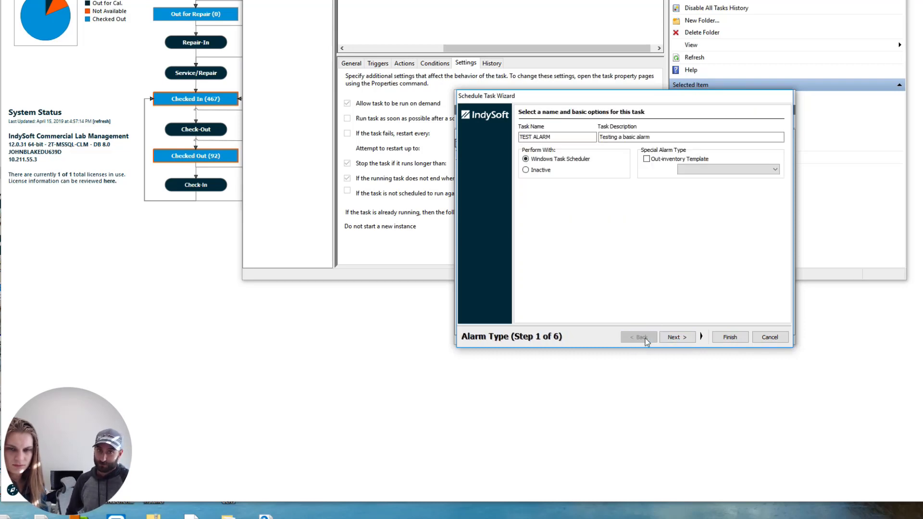
{"action": "left_click", "coordinate": [770, 338]}
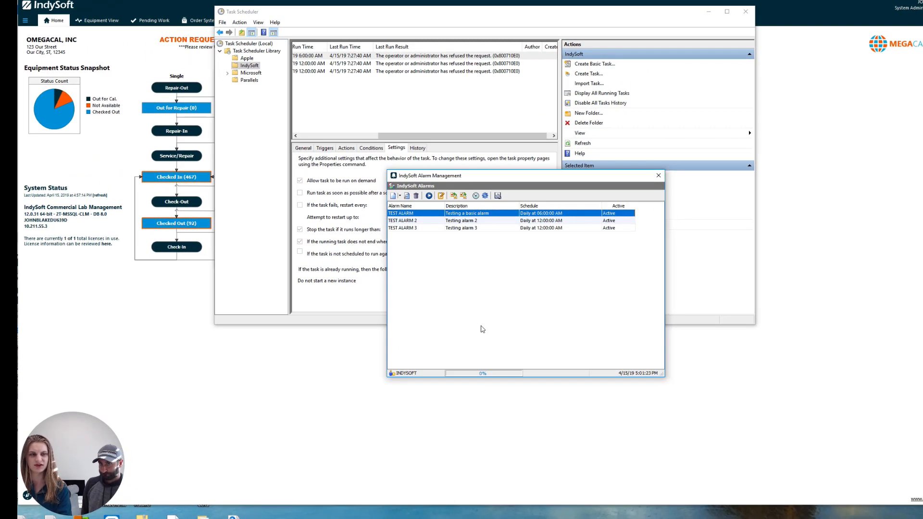
- Examine the Default Companies settings in the User/Location settings, then close without saving
{"action": "left_click", "coordinate": [28, 23]}
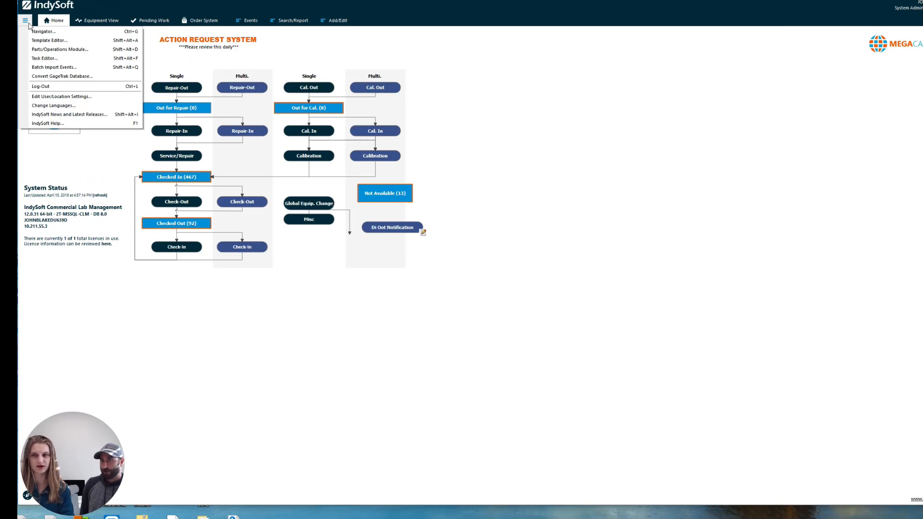
{"action": "left_click", "coordinate": [71, 98]}
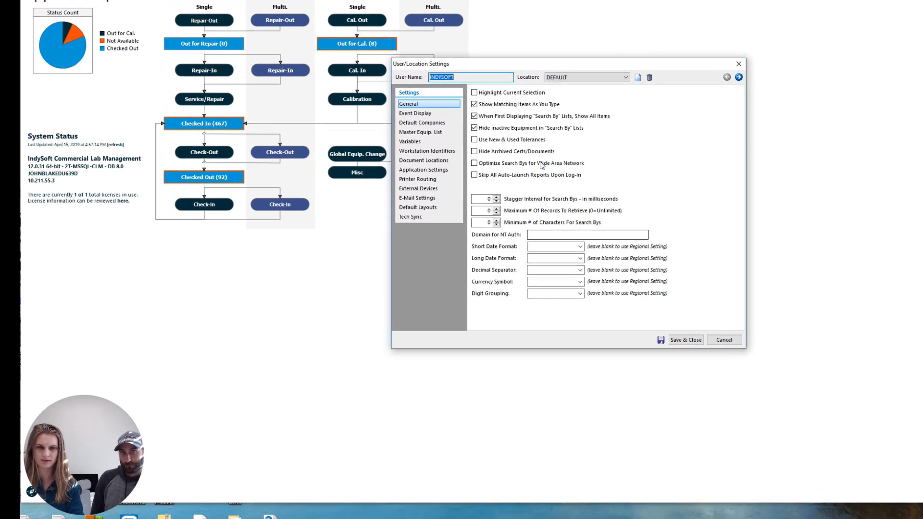
{"action": "left_click", "coordinate": [428, 123]}
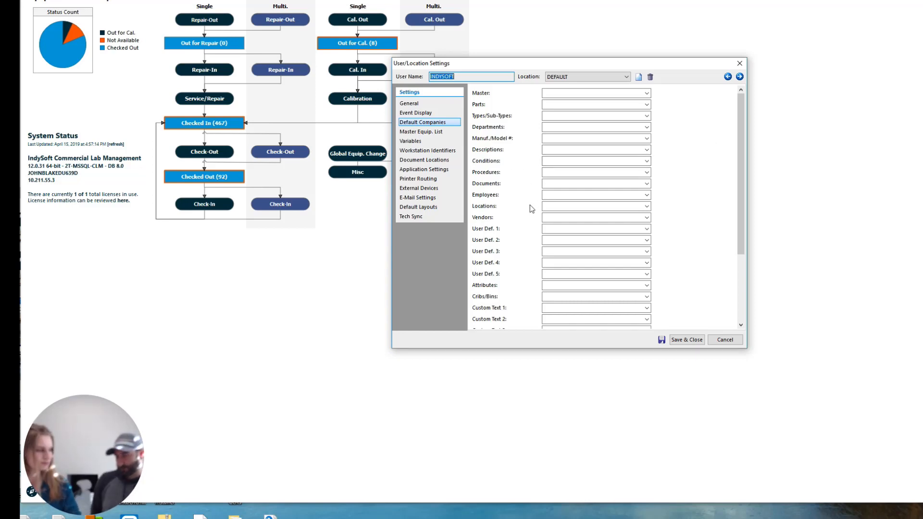
{"action": "left_click", "coordinate": [727, 339]}
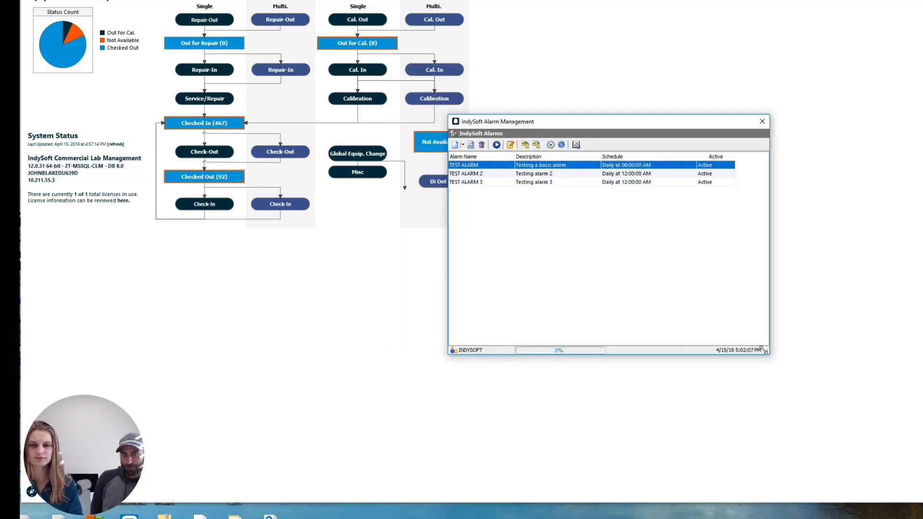
- Reposition the IndySoft Alarm Management window and reduce its height to fit the alarm list more closely
{"action": "left_click_drag", "start_coordinate": [767, 353], "coordinate": [800, 384]}
{"action": "left_click_drag", "start_coordinate": [715, 126], "coordinate": [500, 13]}
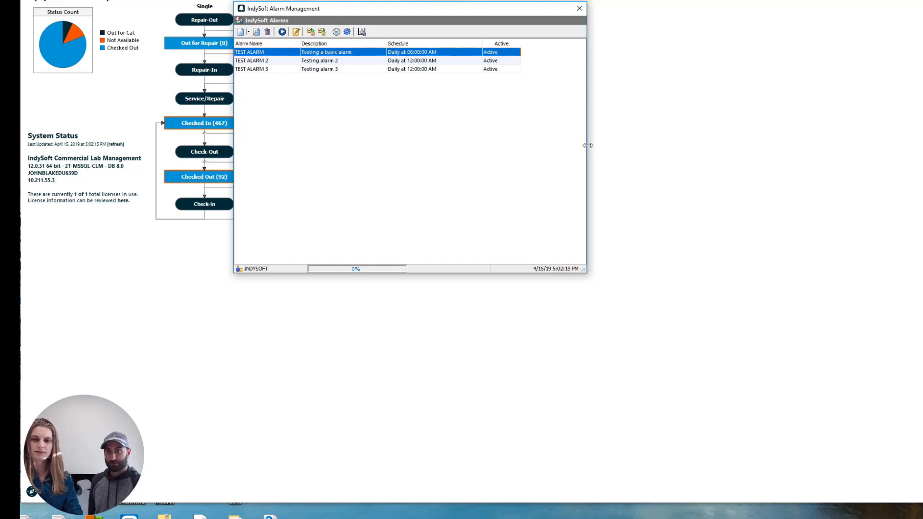
{"action": "left_click_drag", "start_coordinate": [584, 272], "coordinate": [595, 227]}
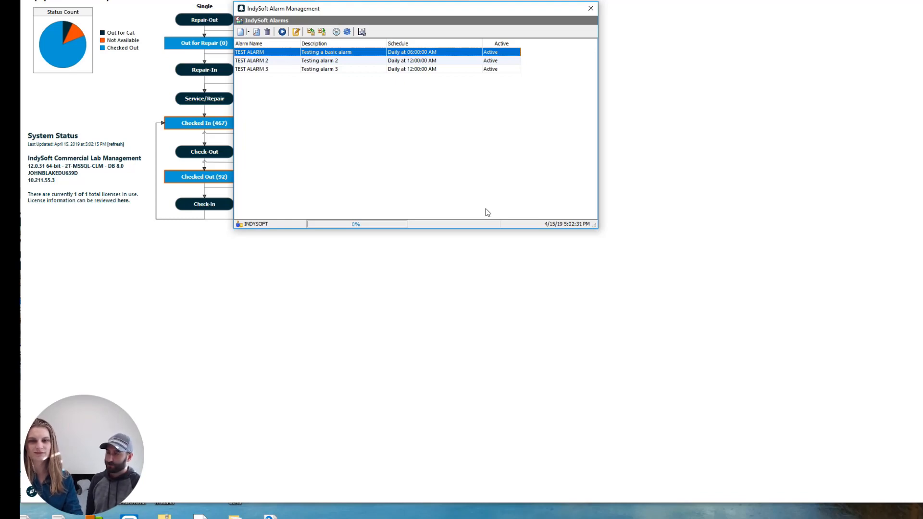
{"action": "left_click_drag", "start_coordinate": [595, 226], "coordinate": [589, 213]}
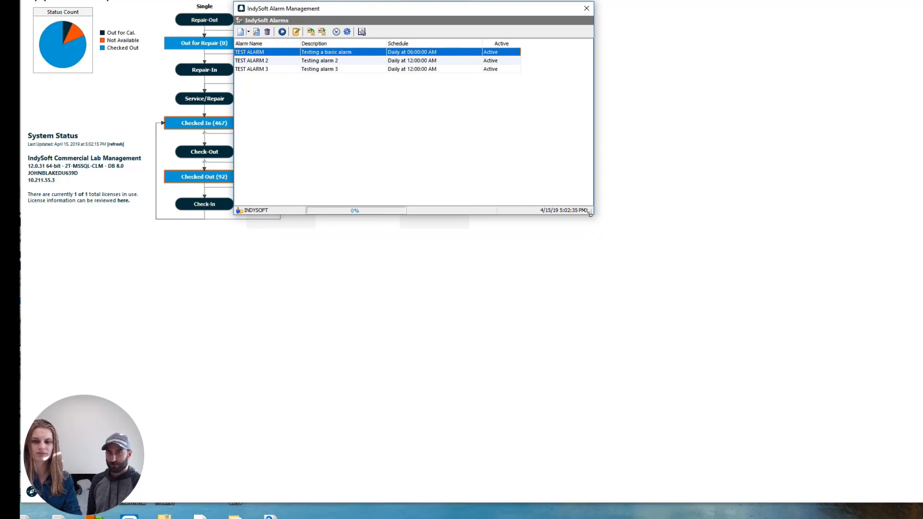